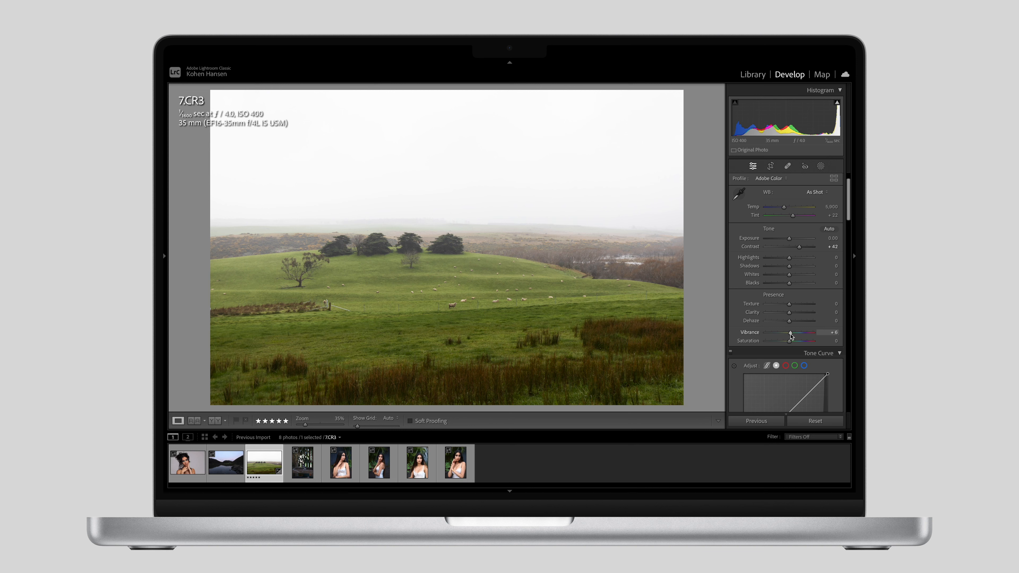
# Step: Set the landscape photo's overall saturation to +21
pyautogui.press('Up')
pyautogui.moveTo(791, 342); pyautogui.dragTo(807, 343)
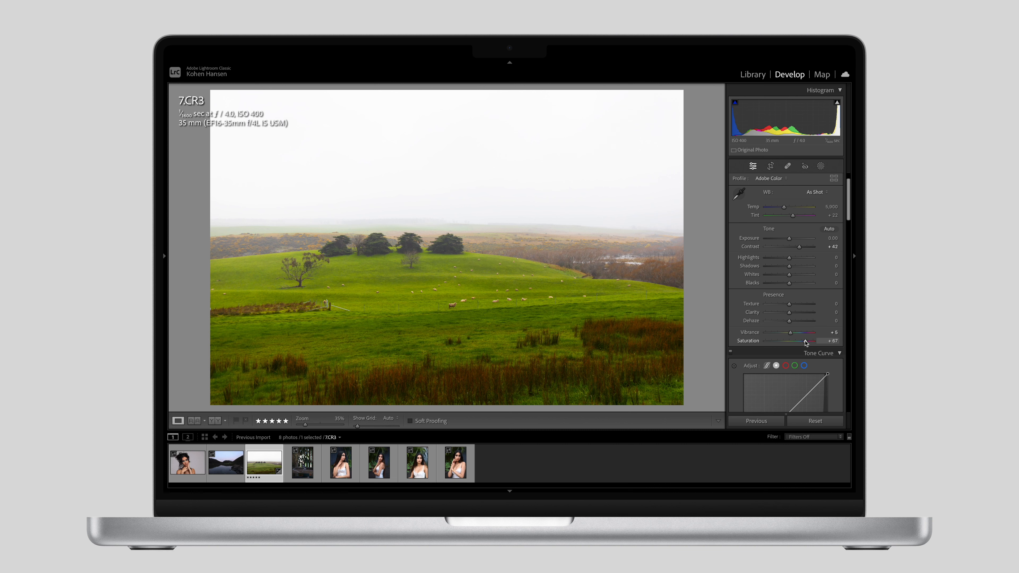
pyautogui.moveTo(806, 342); pyautogui.dragTo(795, 344)
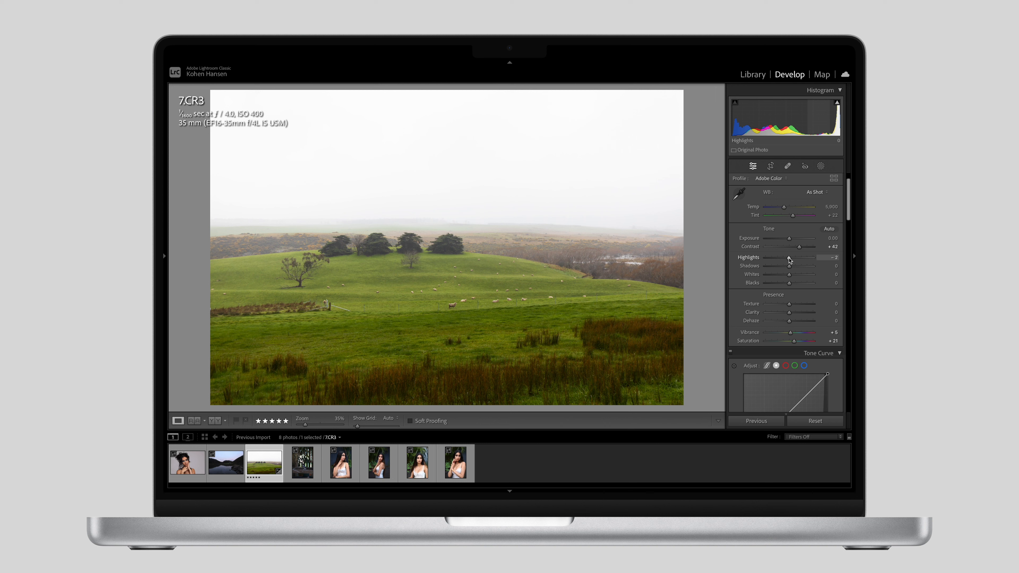
# Step: Lower the landscape photo's highlights to -44 and set Dehaze to +10
pyautogui.moveTo(786, 259)
pyautogui.mouseDown()
pyautogui.moveTo(769, 261)
pyautogui.moveTo(780, 260)
pyautogui.mouseUp()
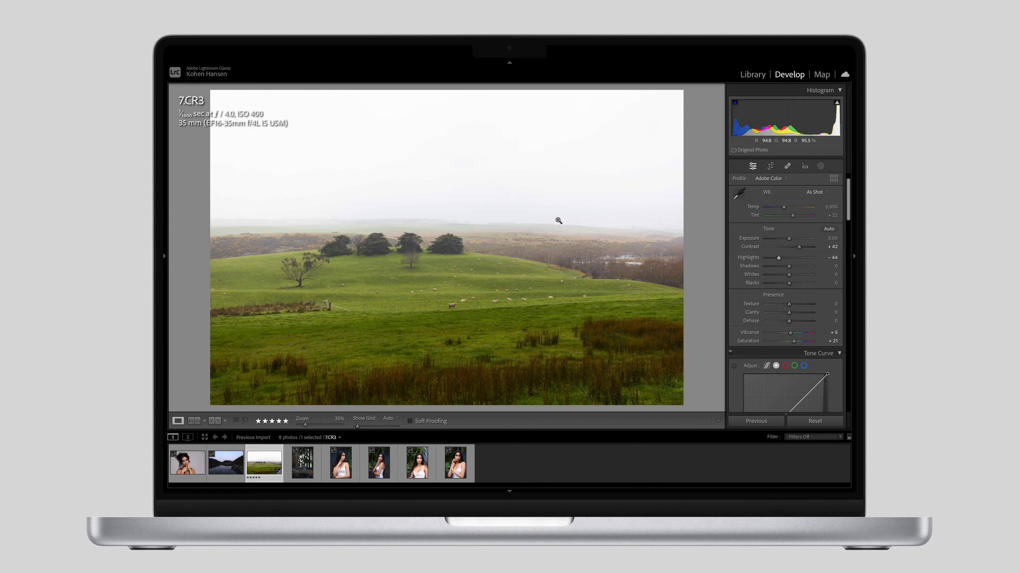
pyautogui.click(558, 221)
pyautogui.click(448, 220)
pyautogui.scroll(-2, 797, 281)
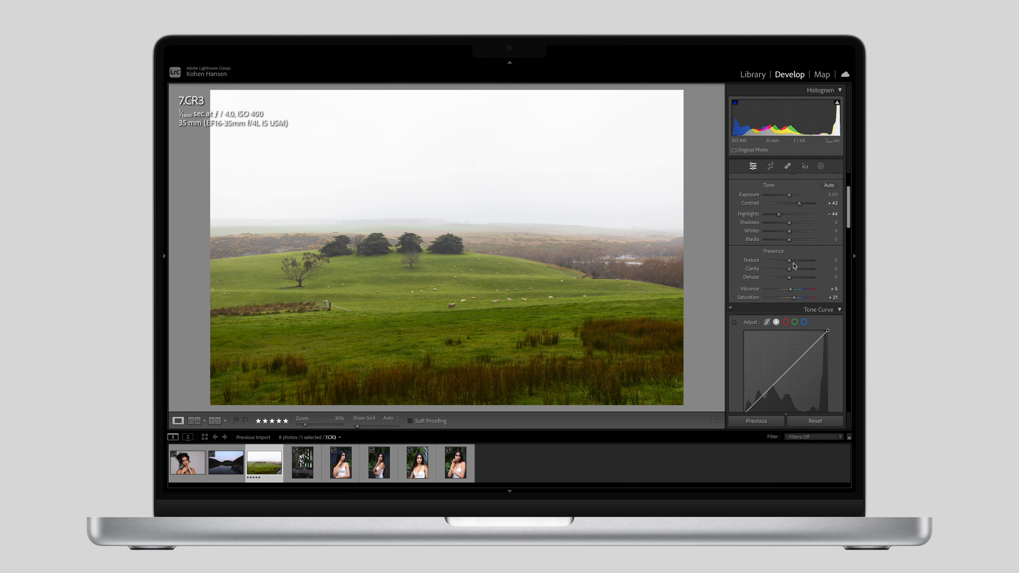
pyautogui.moveTo(790, 277); pyautogui.dragTo(792, 278)
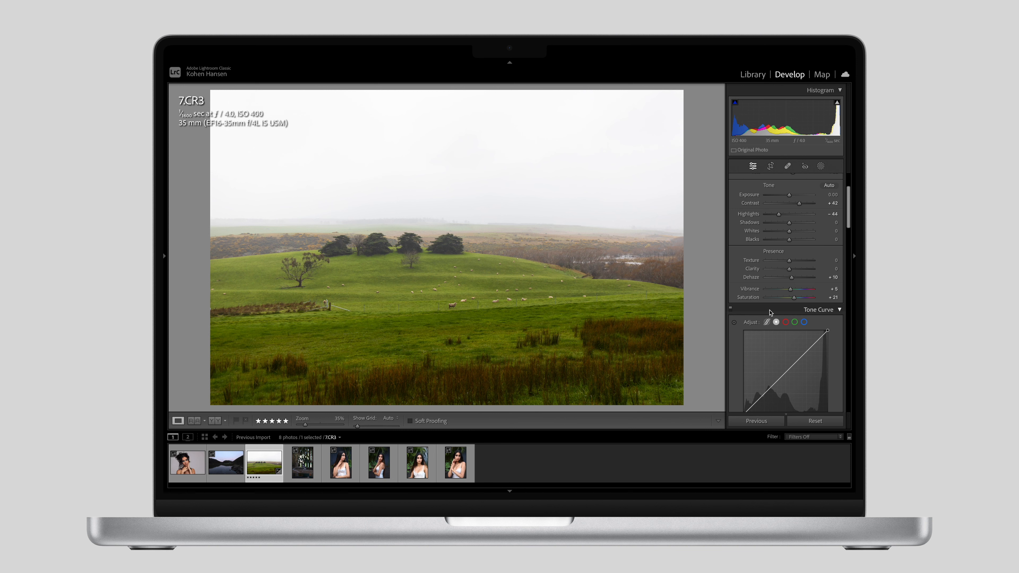
# Step: Select the green range in the HSL/Color adjustments and set its hue to +6 after trying both extremes
pyautogui.scroll(-3, 769, 310)
pyautogui.scroll(-2, 769, 310)
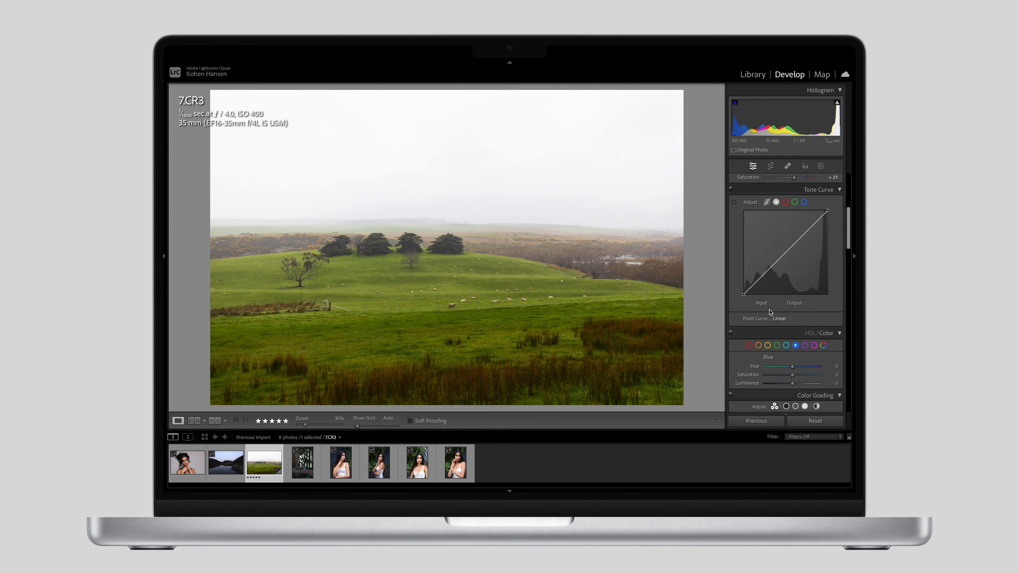
pyautogui.scroll(1, 781, 305)
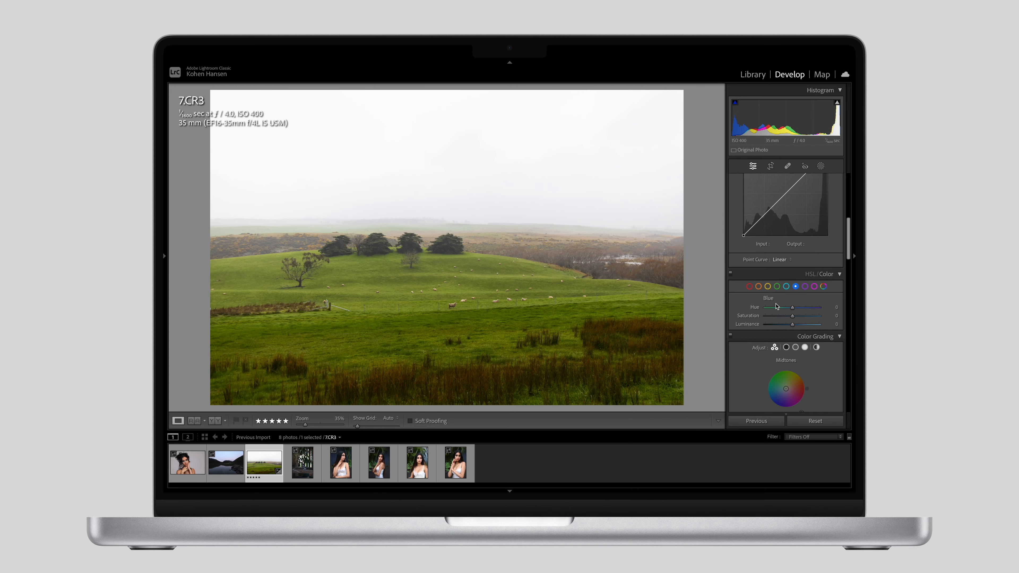
pyautogui.scroll(-5, 786, 289)
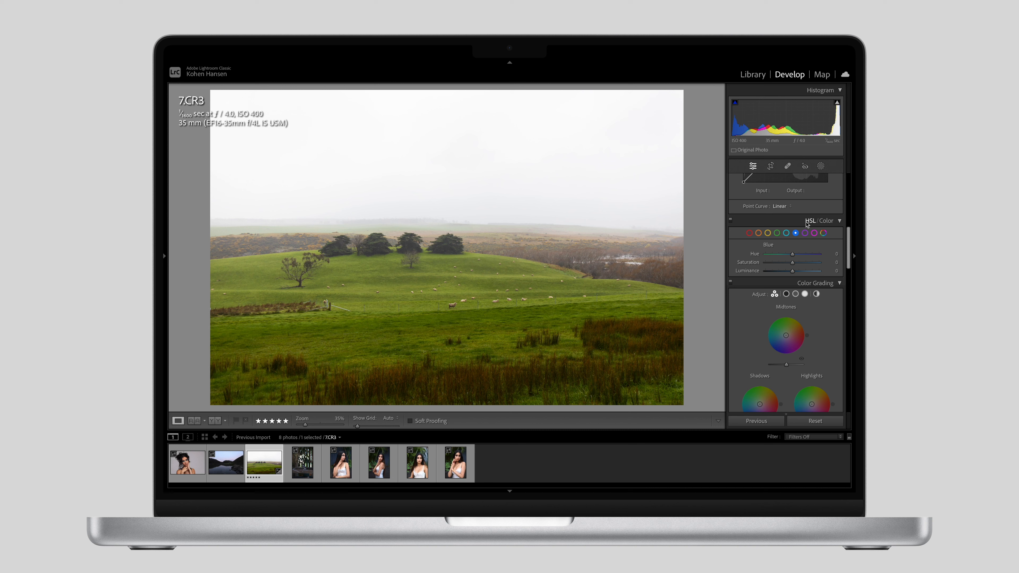
pyautogui.click(750, 234)
pyautogui.click(758, 234)
pyautogui.click(768, 233)
pyautogui.click(777, 233)
pyautogui.click(777, 234)
pyautogui.moveTo(793, 255); pyautogui.dragTo(772, 255)
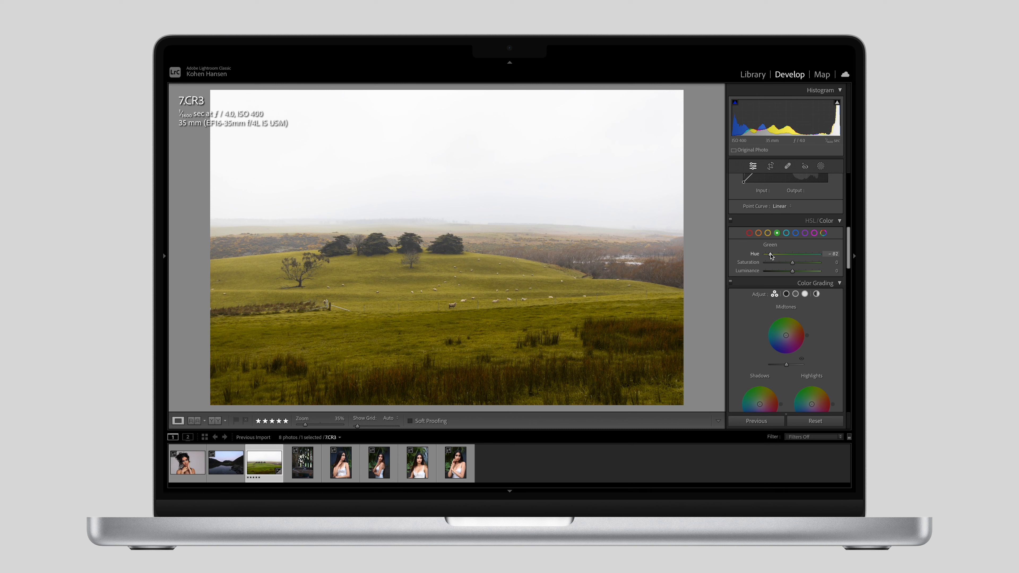
pyautogui.moveTo(778, 256); pyautogui.dragTo(818, 257)
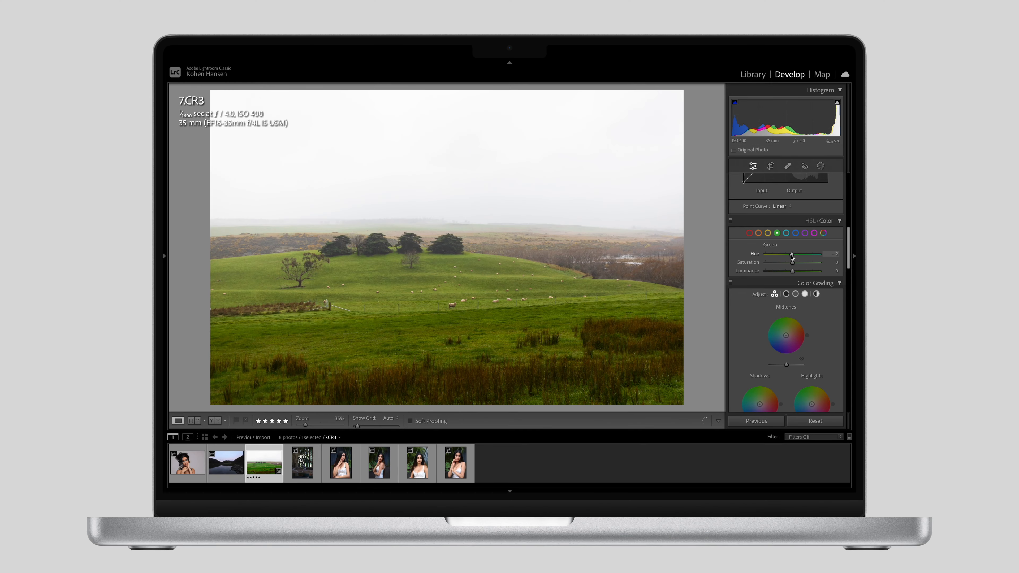
pyautogui.moveTo(796, 257); pyautogui.dragTo(796, 260)
# Step: Set the green range's saturation to -48 and its luminance to +3
pyautogui.moveTo(794, 265)
pyautogui.mouseDown()
pyautogui.moveTo(803, 265)
pyautogui.moveTo(776, 266)
pyautogui.moveTo(793, 265)
pyautogui.mouseUp()
pyautogui.moveTo(785, 263); pyautogui.dragTo(779, 263)
pyautogui.moveTo(781, 264); pyautogui.dragTo(807, 268)
pyautogui.moveTo(792, 265); pyautogui.dragTo(785, 266)
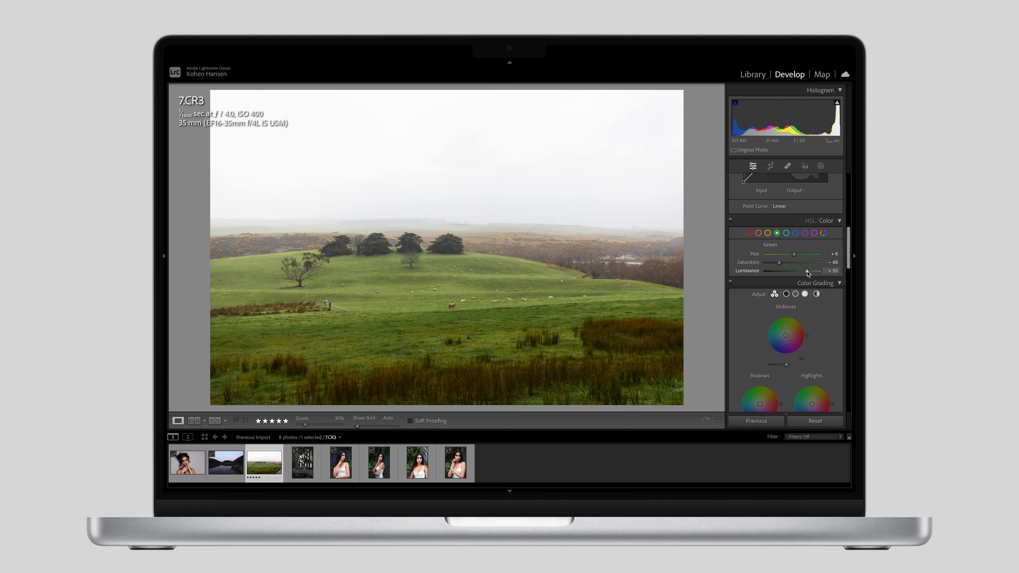
pyautogui.moveTo(806, 272)
pyautogui.mouseDown()
pyautogui.moveTo(771, 273)
pyautogui.moveTo(791, 275)
pyautogui.mouseUp()
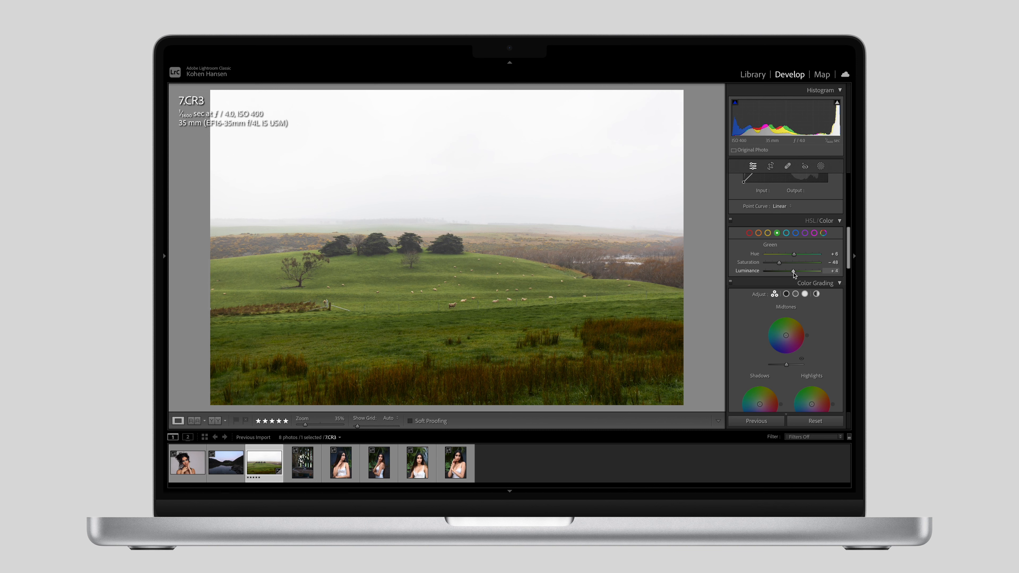
pyautogui.moveTo(793, 274); pyautogui.dragTo(794, 275)
# Step: Try a strong purple tint and a strong red tint on the shadows in Color Grading, resetting the shadows after each
pyautogui.scroll(-2, 772, 320)
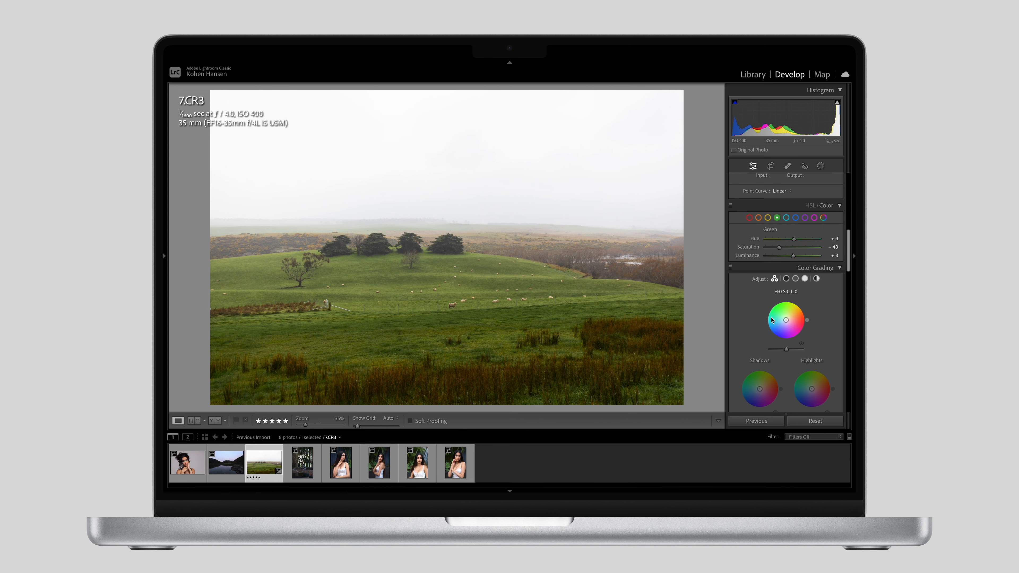
pyautogui.scroll(-5, 771, 319)
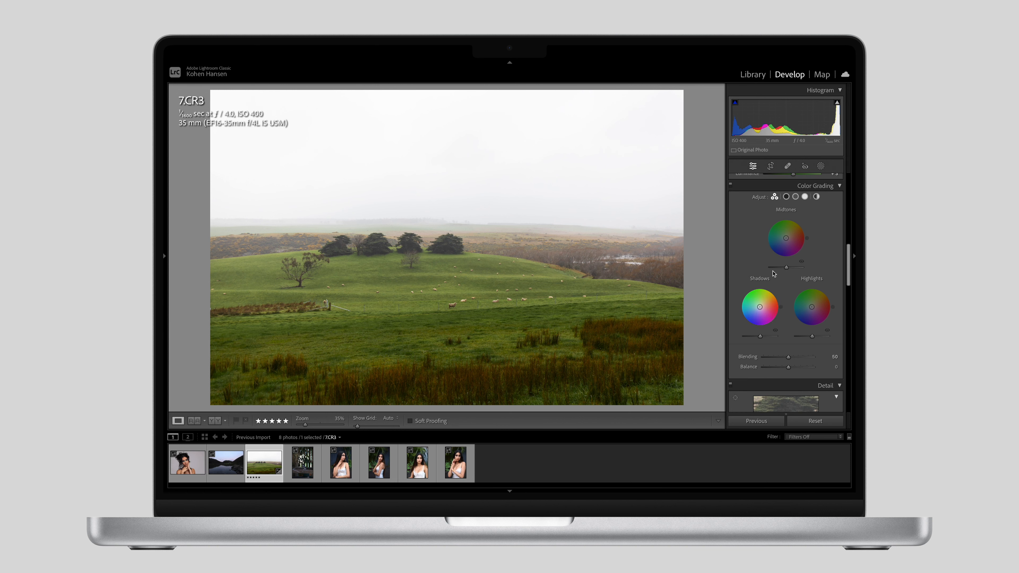
pyautogui.scroll(1, 762, 325)
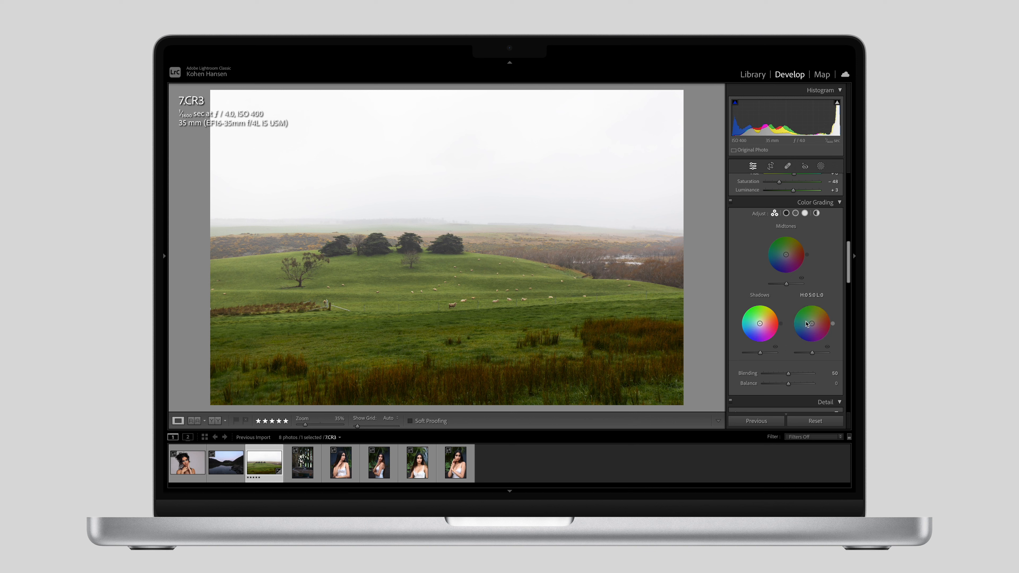
pyautogui.moveTo(760, 325); pyautogui.dragTo(758, 338)
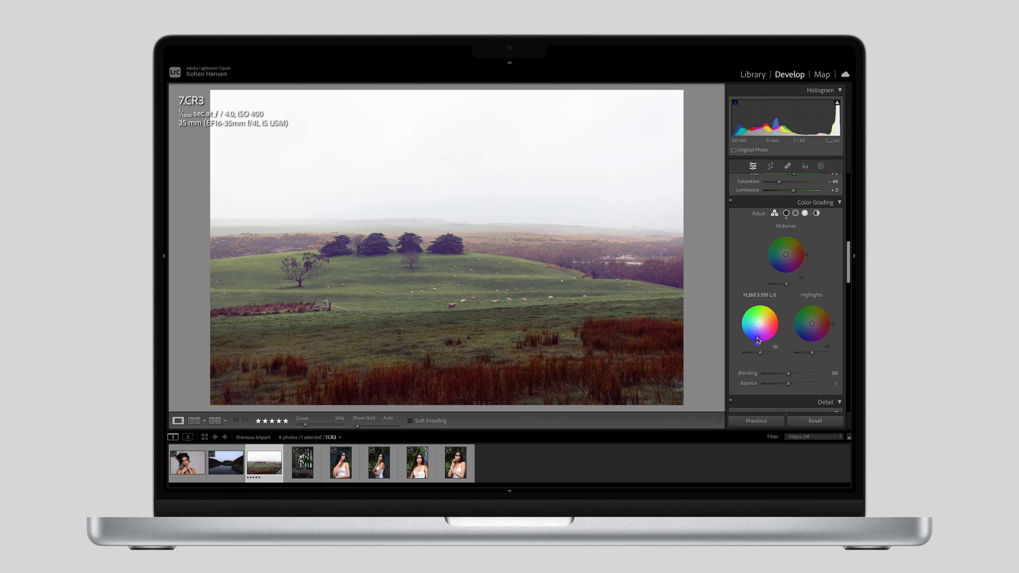
pyautogui.doubleClick(757, 338)
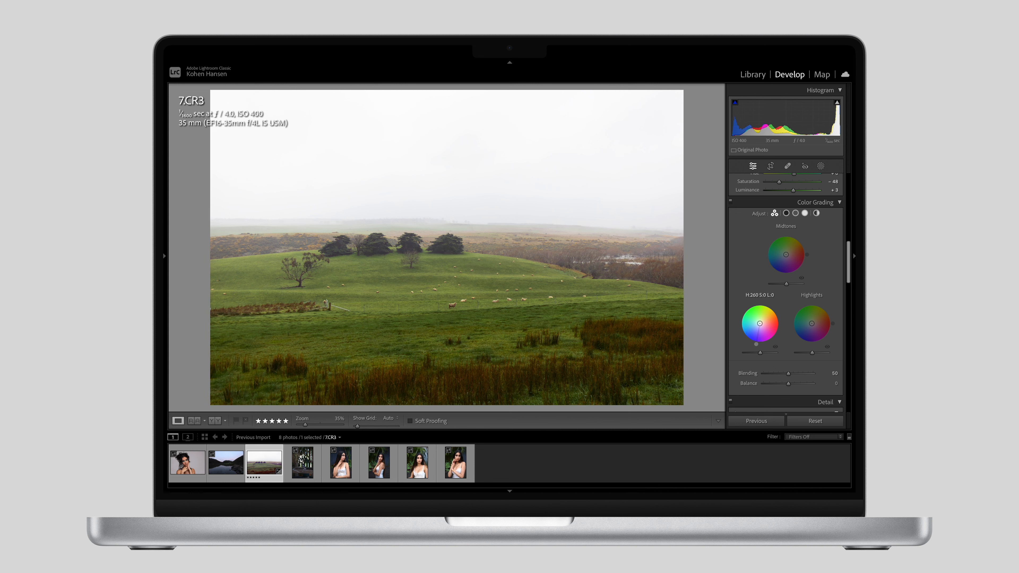
pyautogui.moveTo(759, 325); pyautogui.dragTo(774, 324)
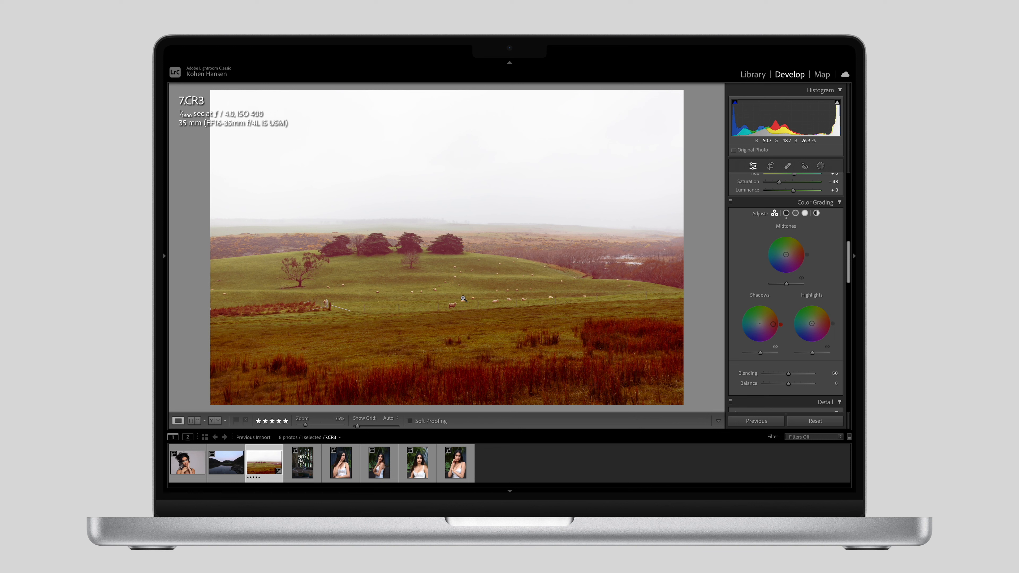
pyautogui.doubleClick(761, 297)
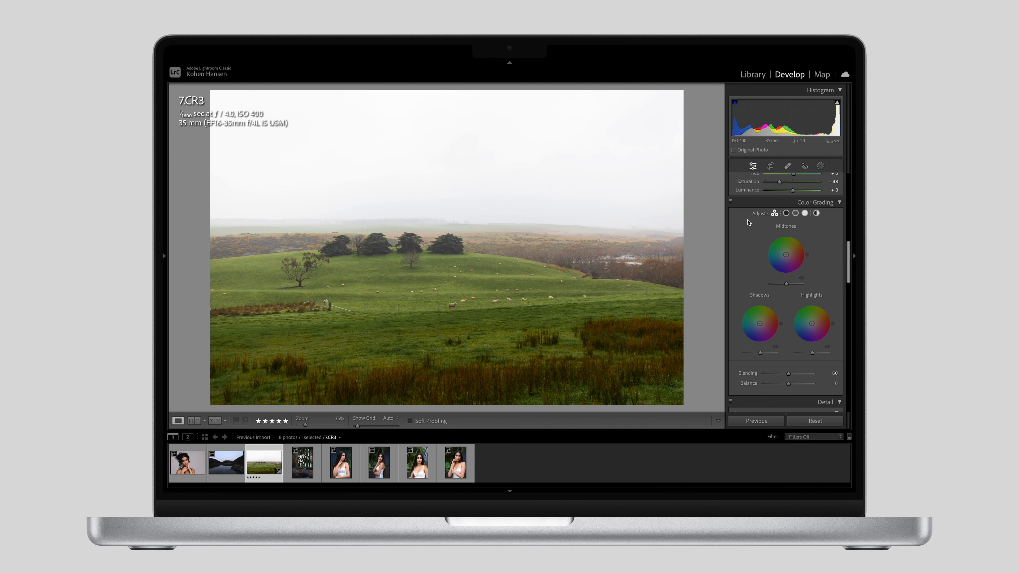
# Step: Examine the sharpening, noise reduction, lens correction, transform and effects settings, inspecting the trees at 100% along the way
pyautogui.scroll(-10, 752, 249)
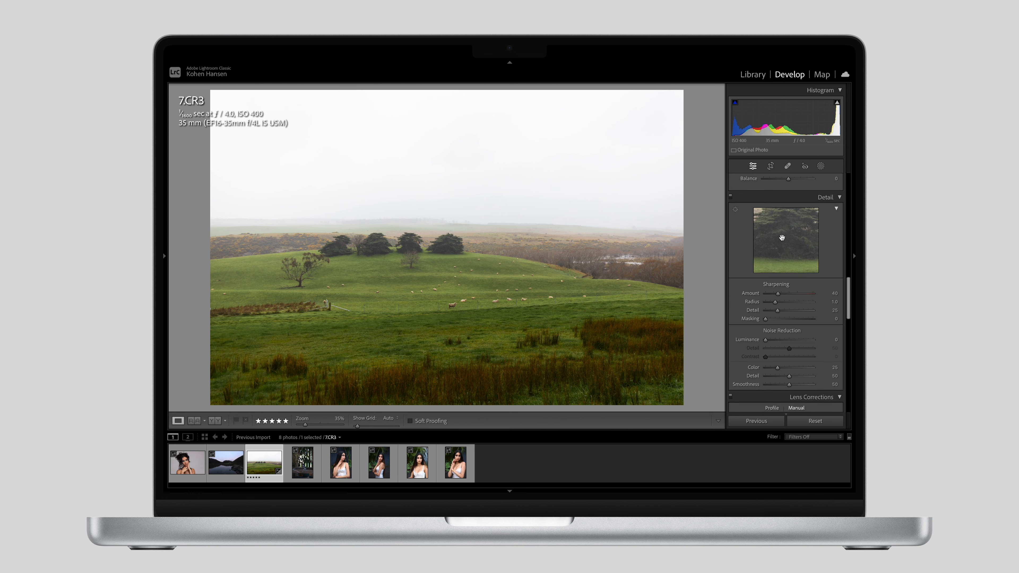
pyautogui.scroll(-2, 787, 241)
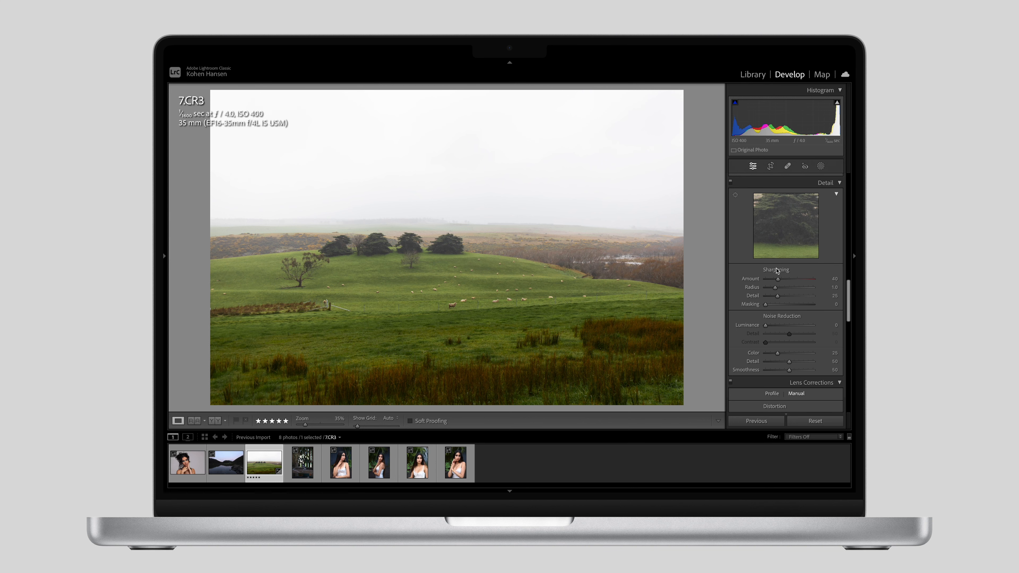
pyautogui.click(450, 246)
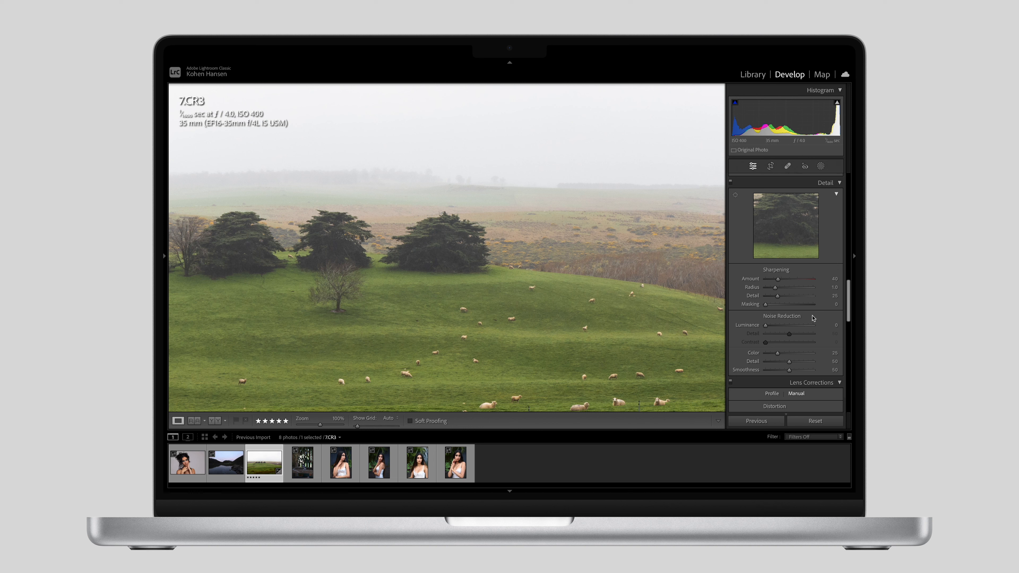
pyautogui.scroll(-5, 813, 318)
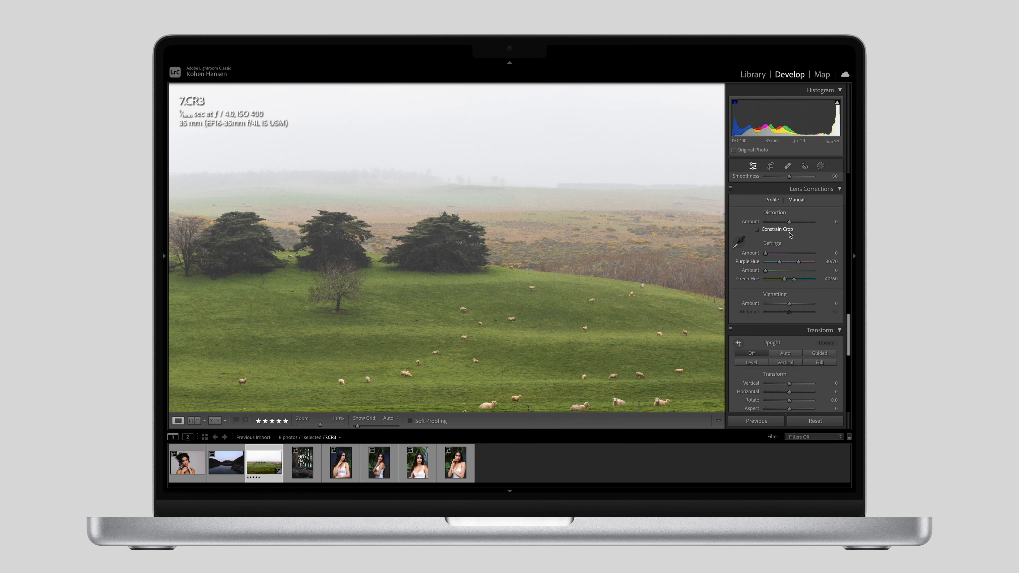
pyautogui.press('z')
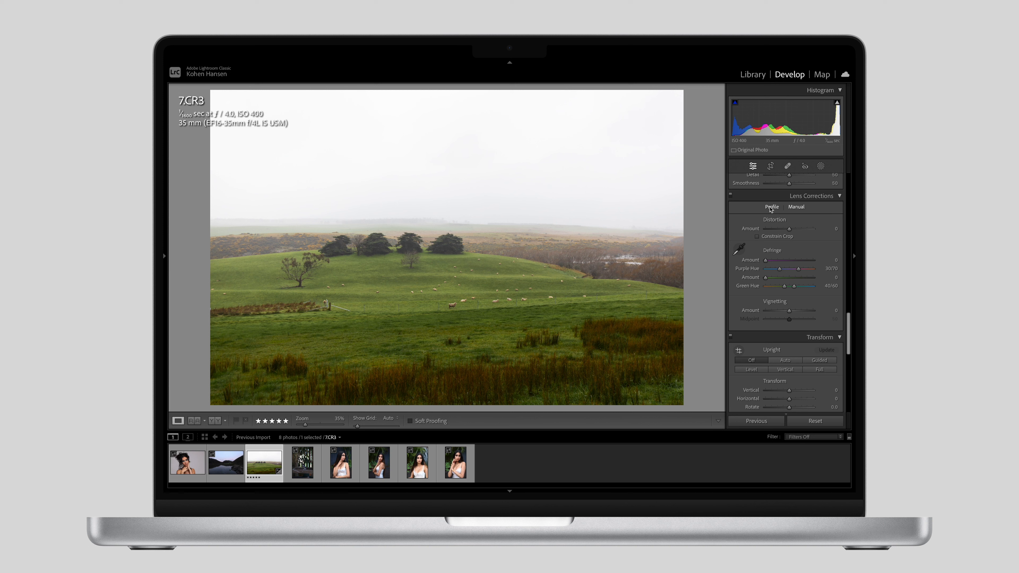
pyautogui.click(770, 208)
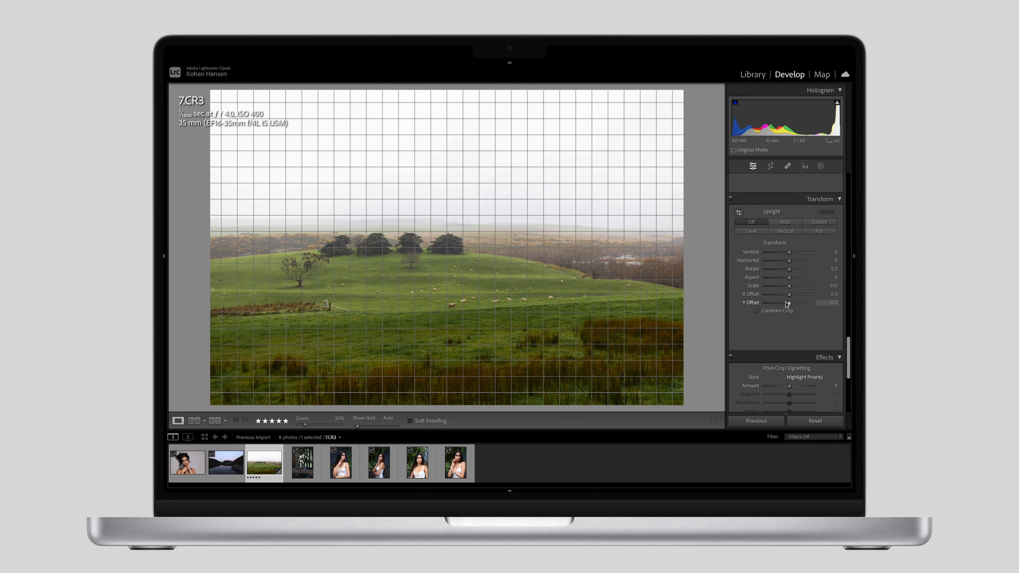
pyautogui.scroll(-3, 785, 304)
pyautogui.scroll(-3, 785, 304)
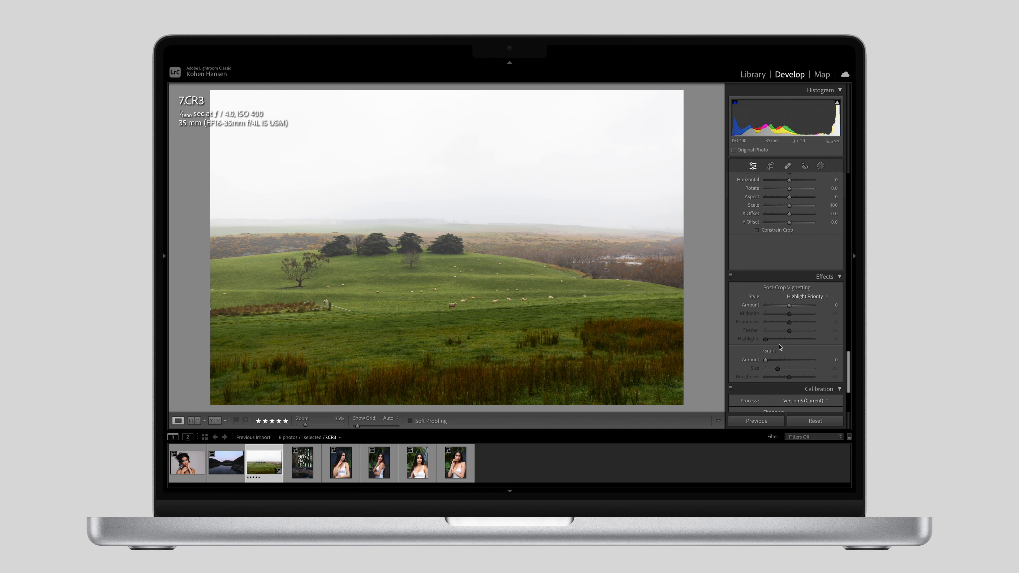